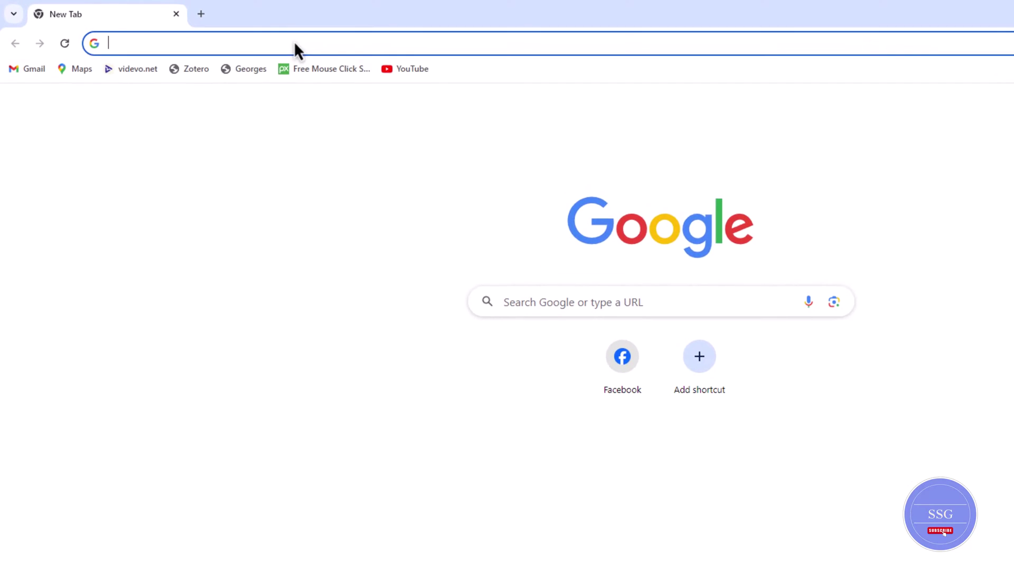
Step: Go to suno.com in Chrome using the address-bar suggestion
type("Suno.com")
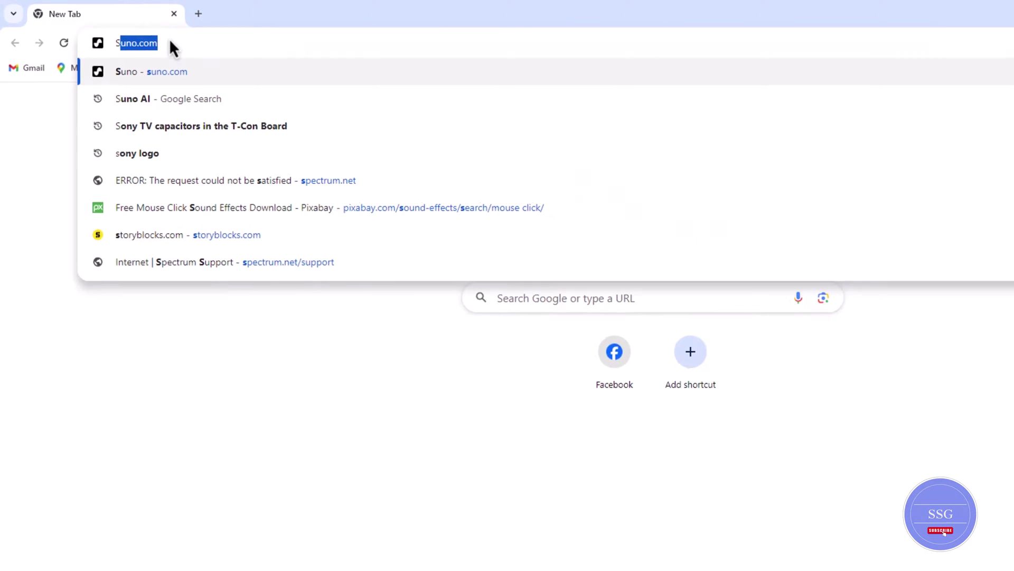
key("Return")
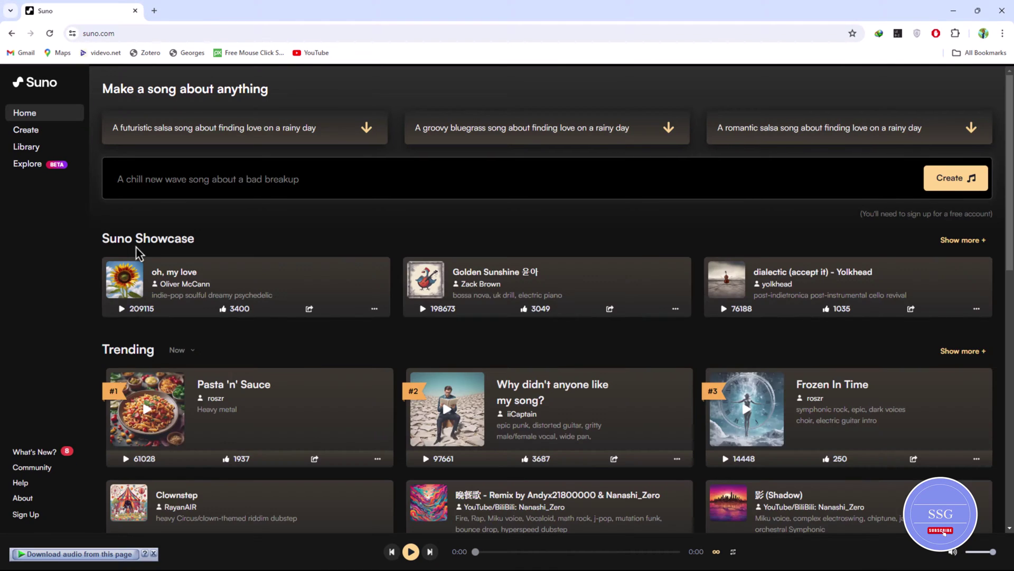
Step: Sign up for Suno with a Google account, getting 50 credits
left_click(26, 515)
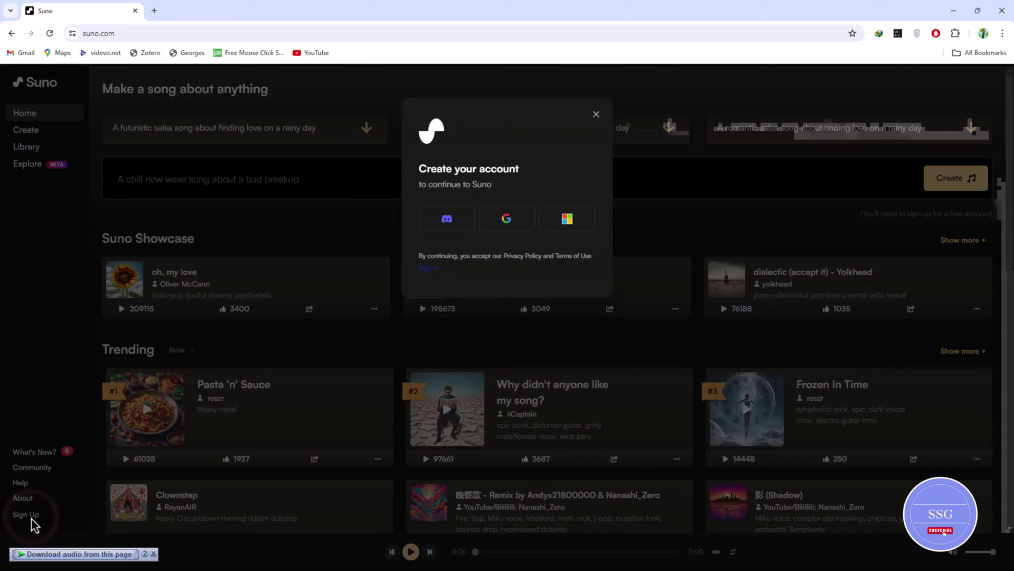
left_click(504, 220)
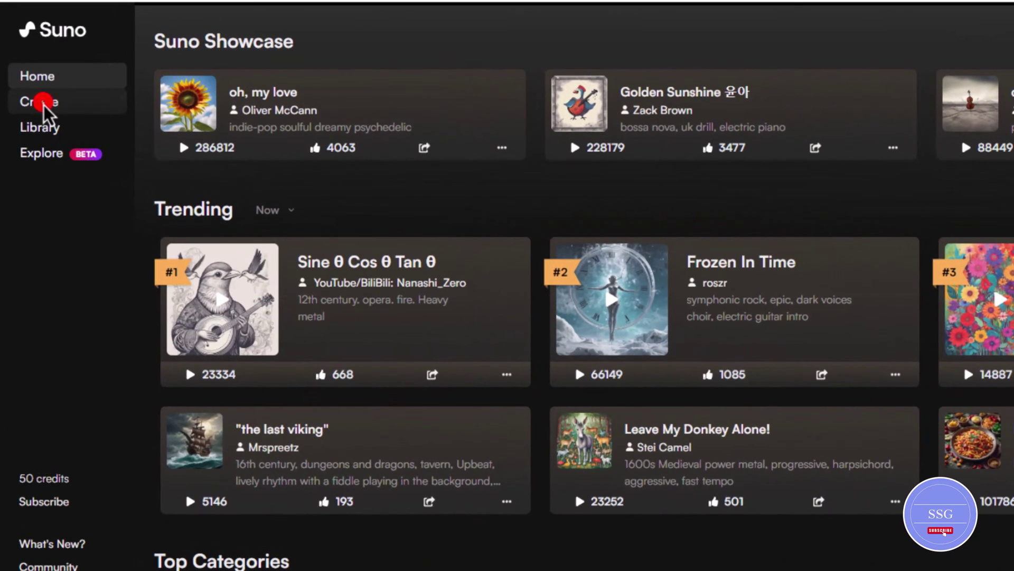
Step: On the Create page, check the model dropdown and keep it on v3 with Instrumental enabled
left_click(43, 103)
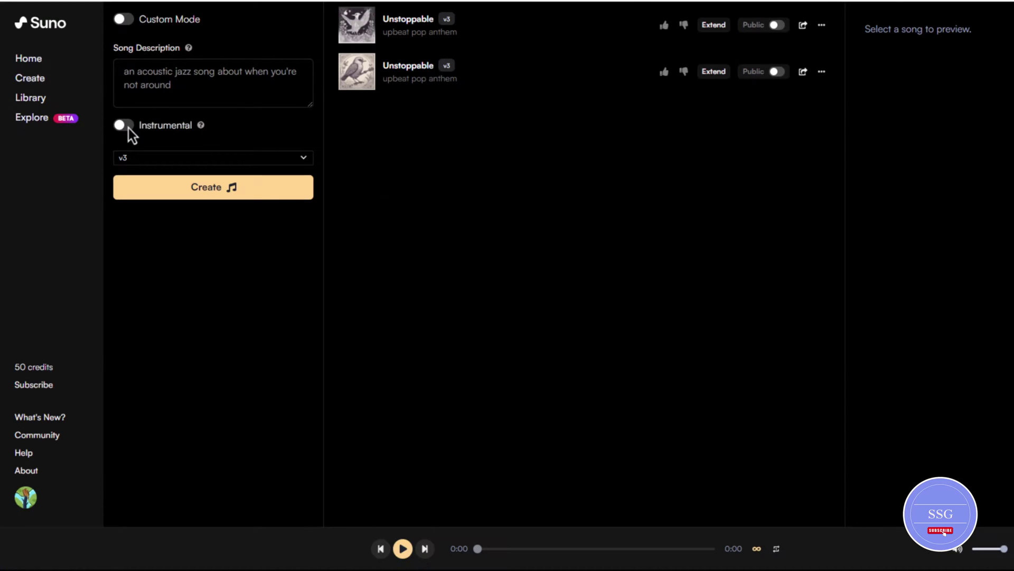
left_click(259, 158)
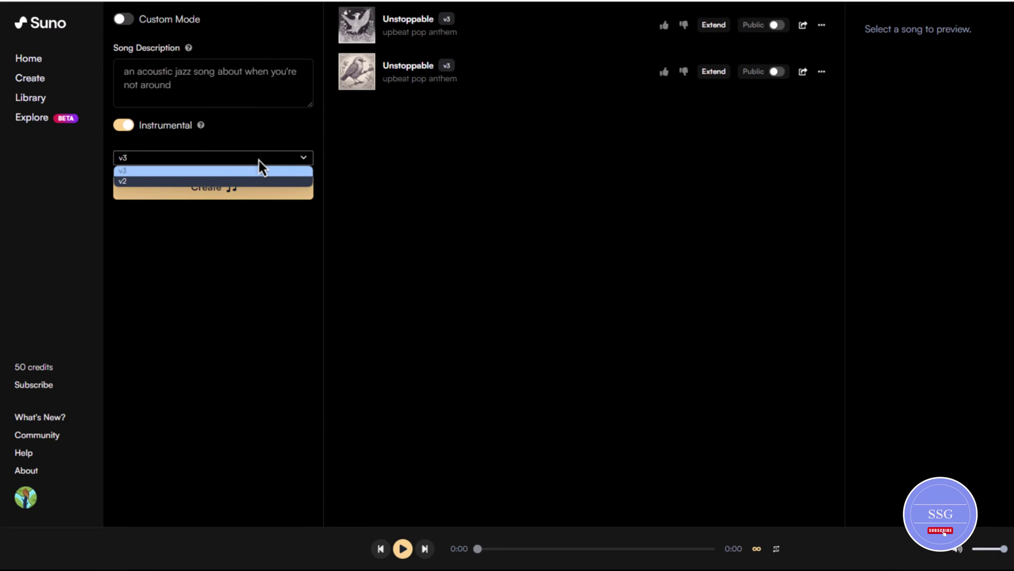
left_click(196, 179)
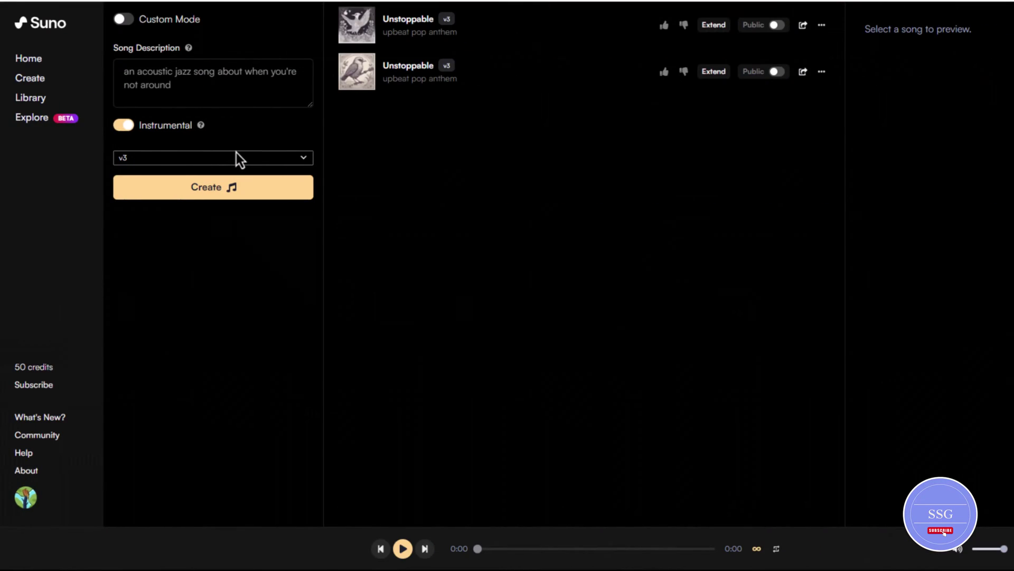
Step: Enter the song description 'upbeat pop anthem' and generate songs from it
left_click(207, 75)
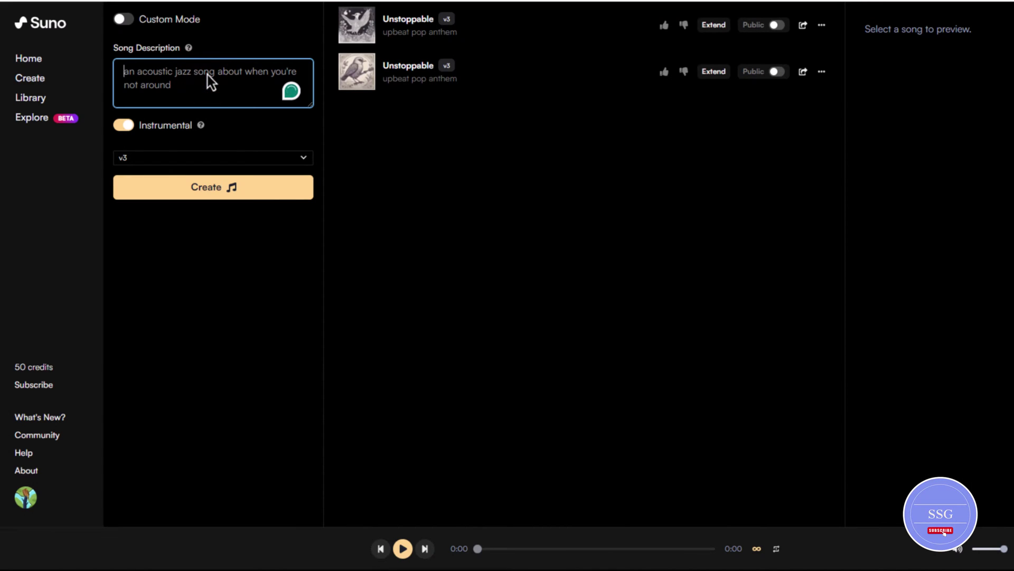
type("upbeat popoanth")
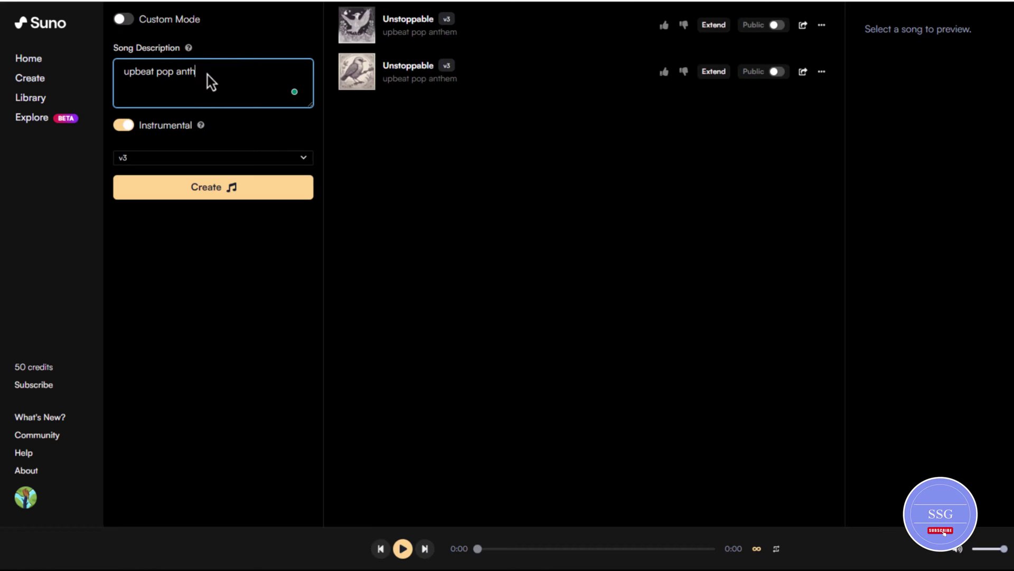
type("em")
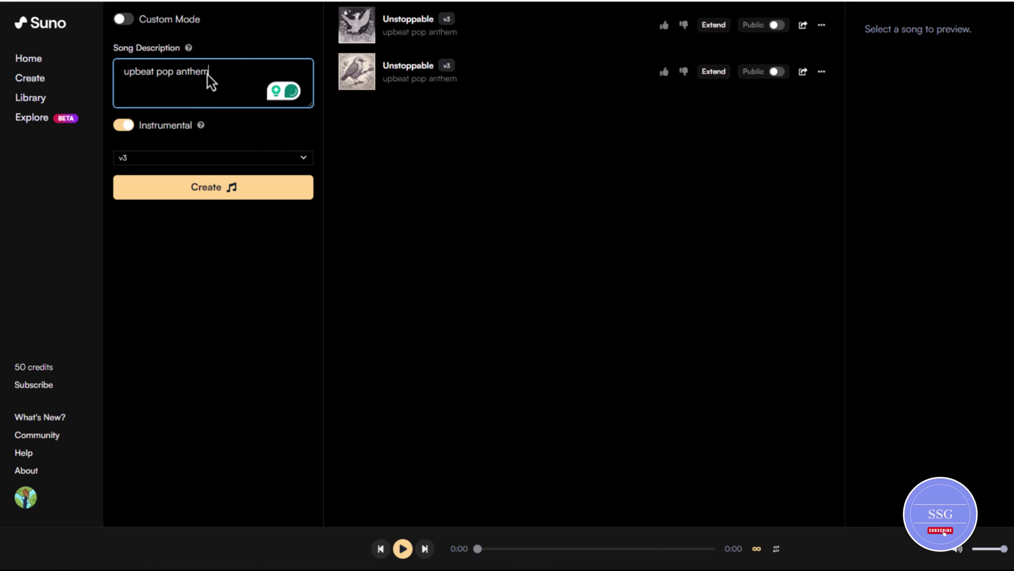
left_click(213, 191)
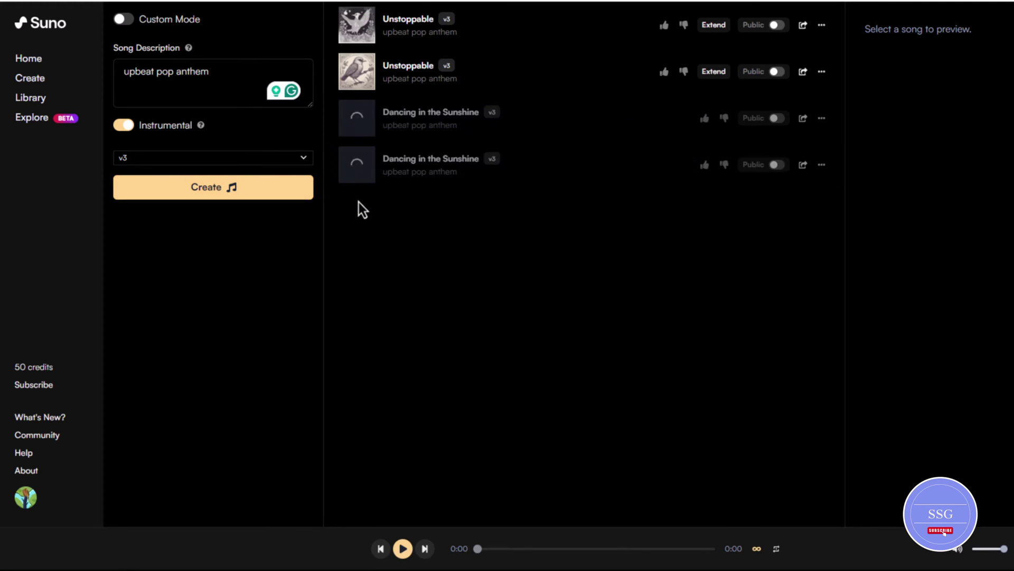
Step: Play the second 'Dancing in the Sunshine' track
left_click(354, 166)
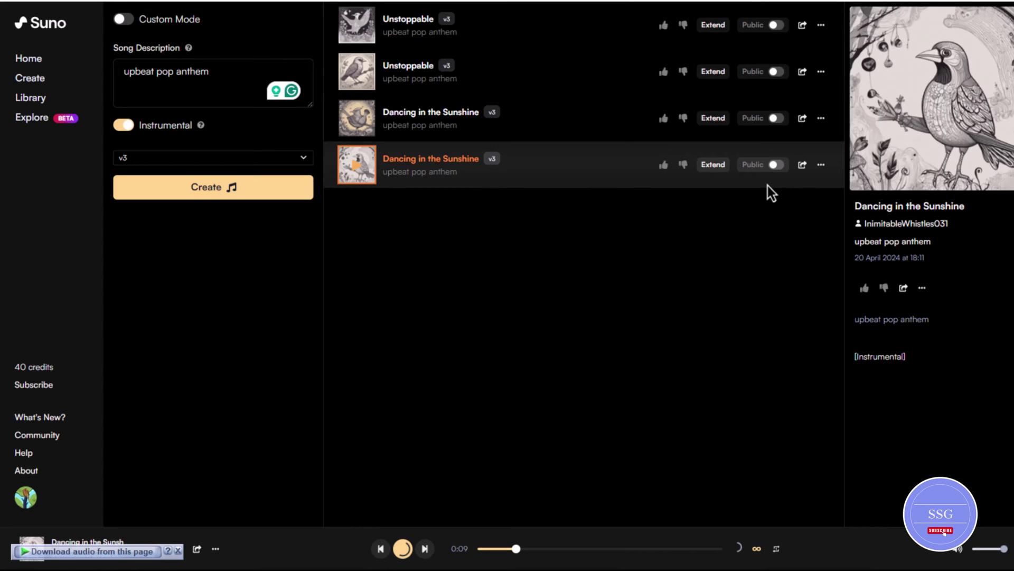
Step: Download the second 'Dancing in the Sunshine' track as a 2.7 MB MP3 and reveal it in its folder
left_click(820, 167)
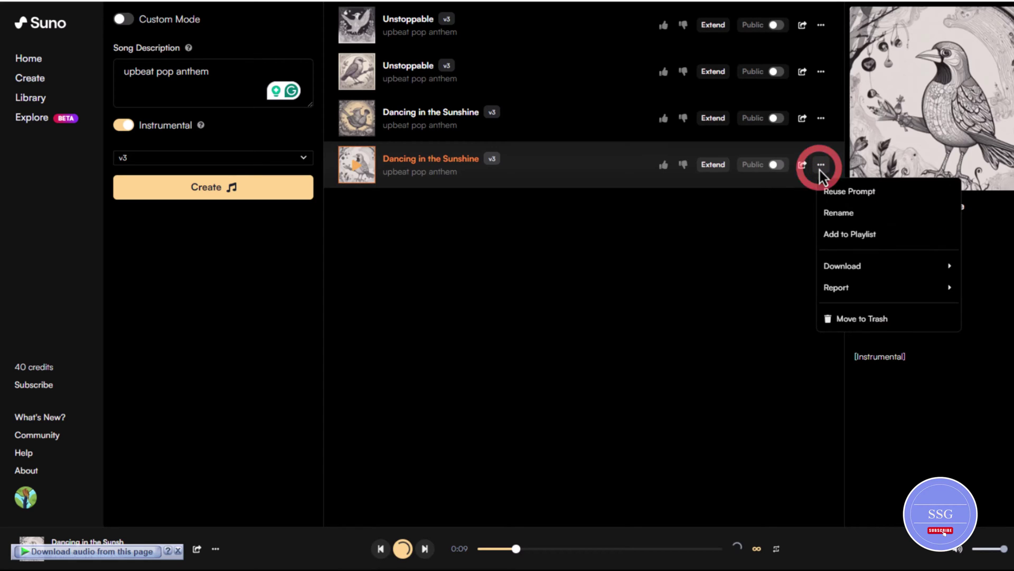
left_click(841, 265)
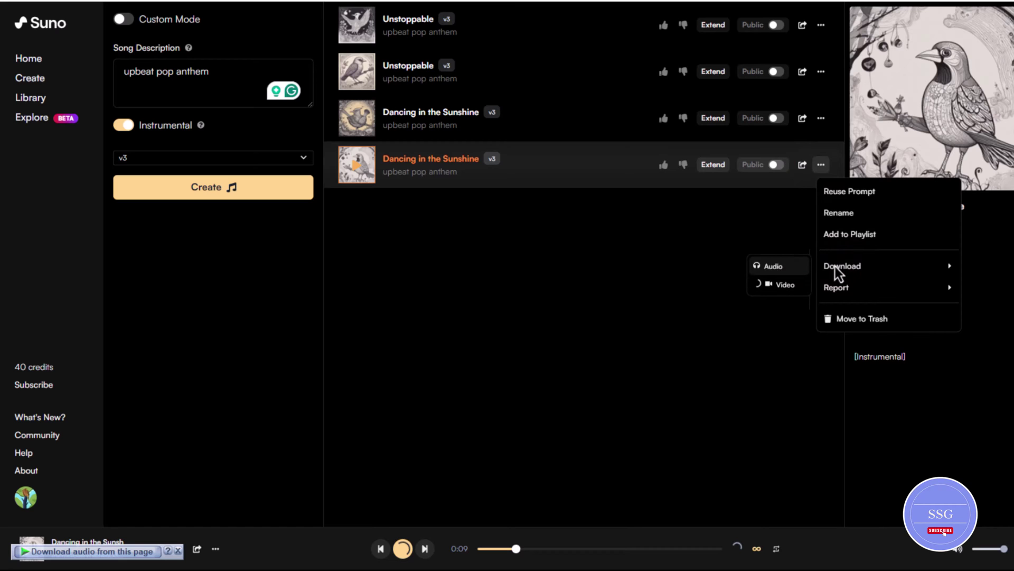
left_click(763, 267)
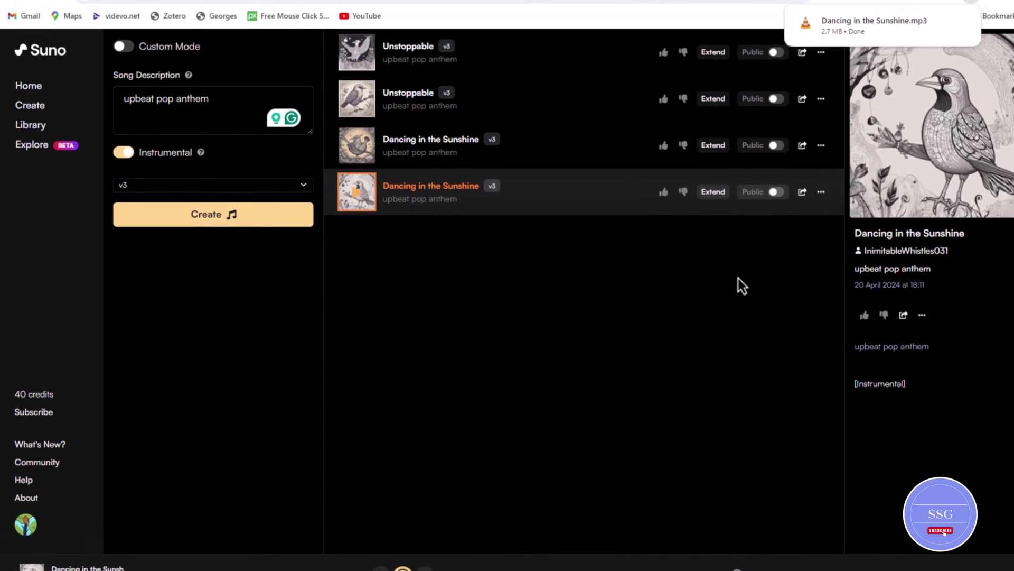
left_click(938, 23)
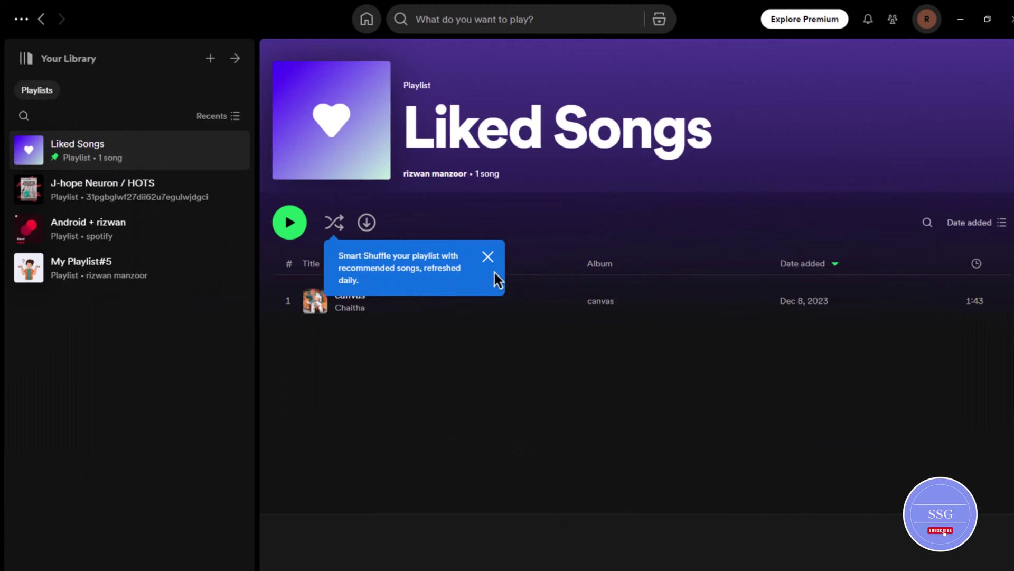
Step: Dismiss the Smart Shuffle tip, enable Show Local Files in Preferences, and open the 23-track Local Files playlist
left_click(488, 257)
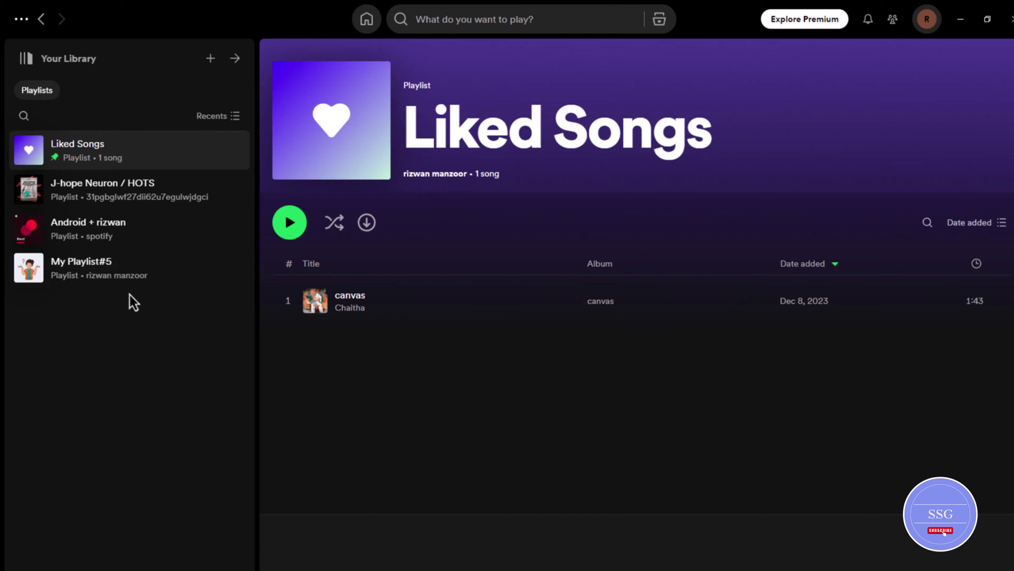
left_click(20, 20)
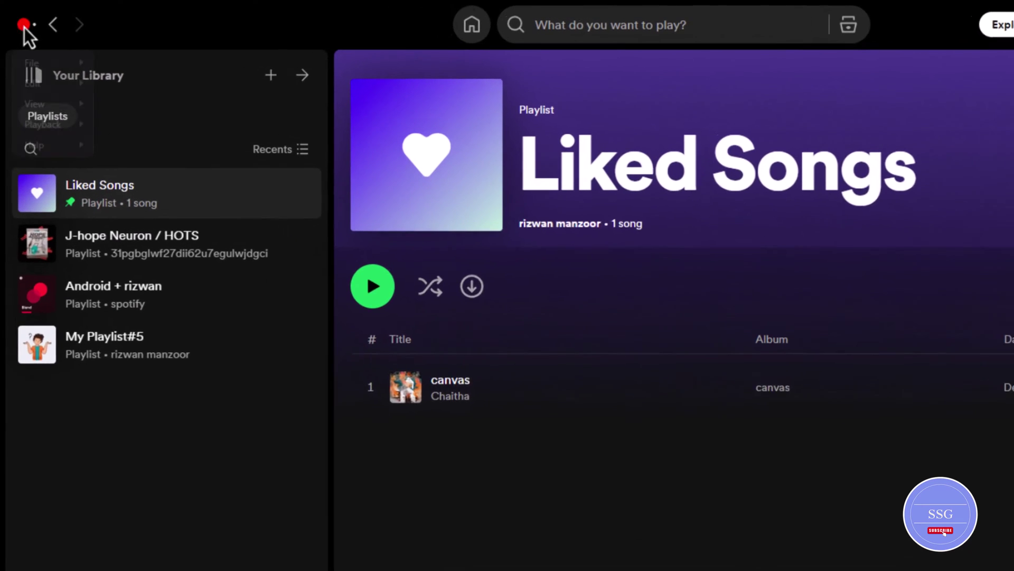
mouse_move(33, 85)
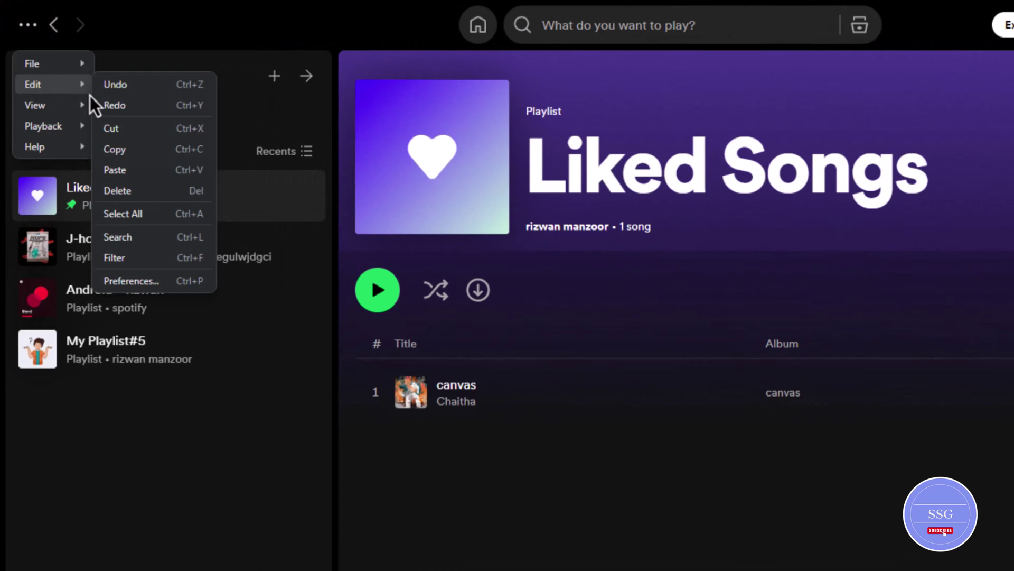
left_click(147, 283)
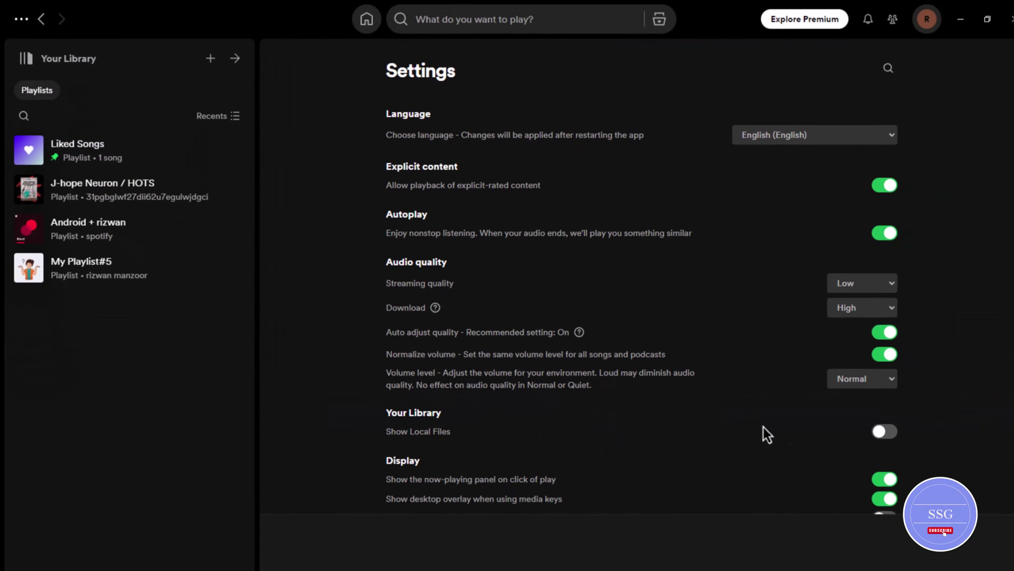
left_click(894, 432)
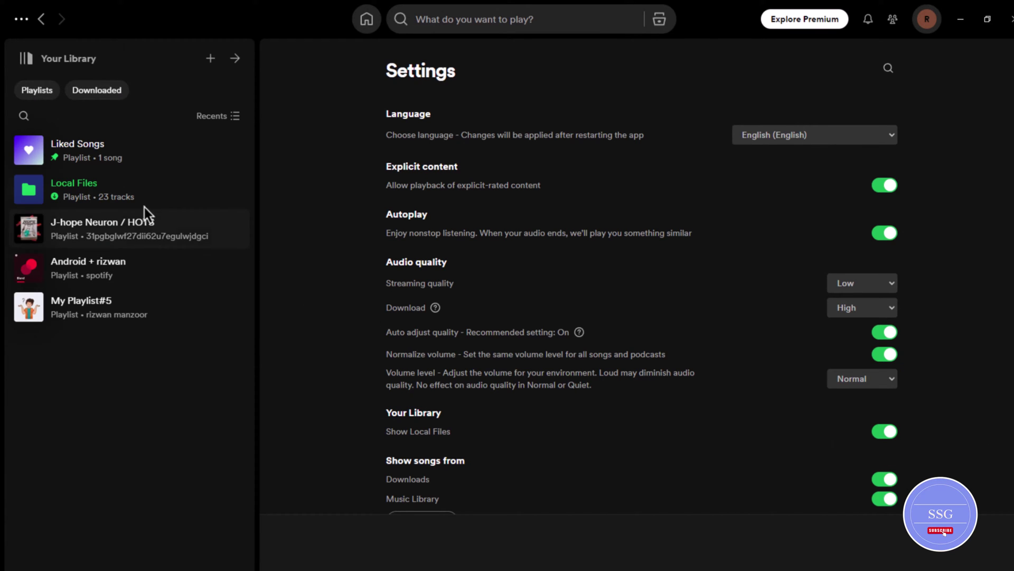
left_click(115, 198)
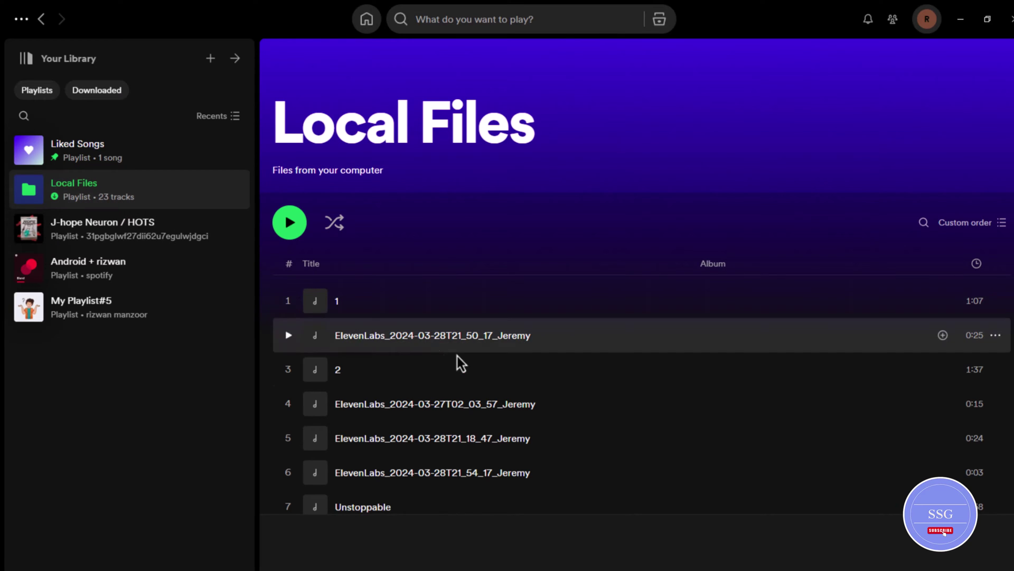
Step: Refresh the Downloads folder, then add 'Dancing in the Sunshine' from Local Files to My Playlist#5
scroll(590, 400, "down", 10)
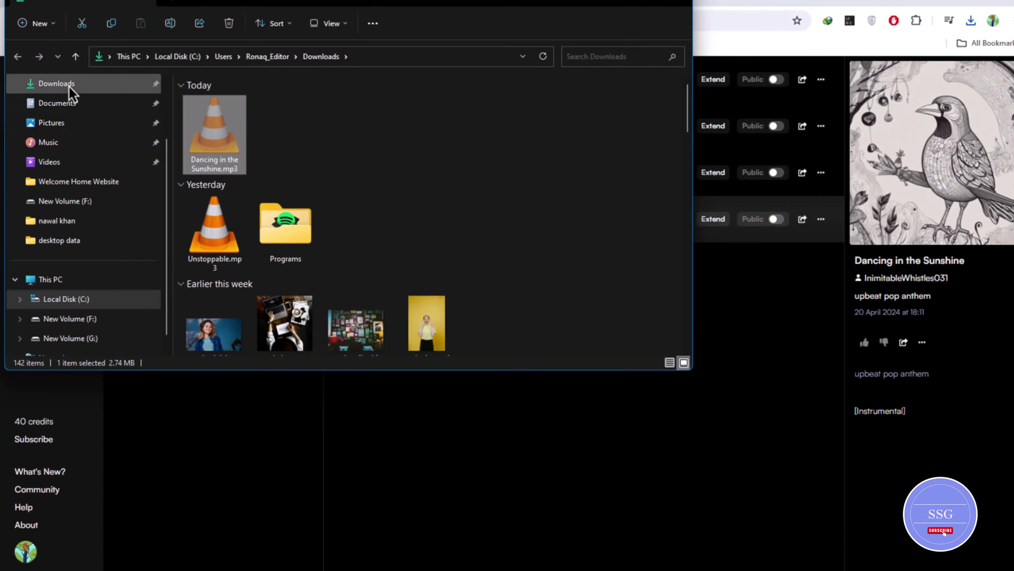
left_click(69, 87)
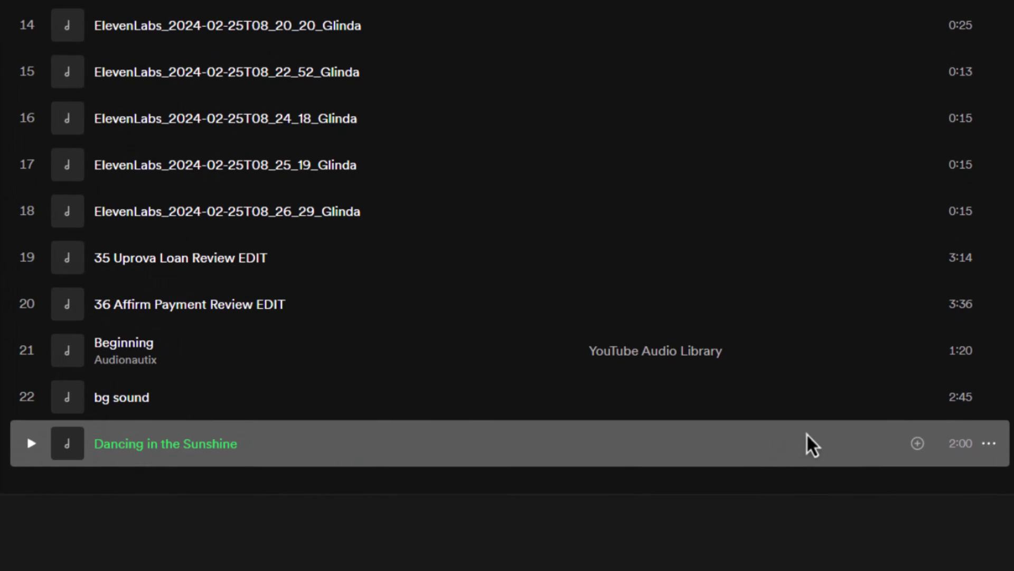
left_click(988, 444)
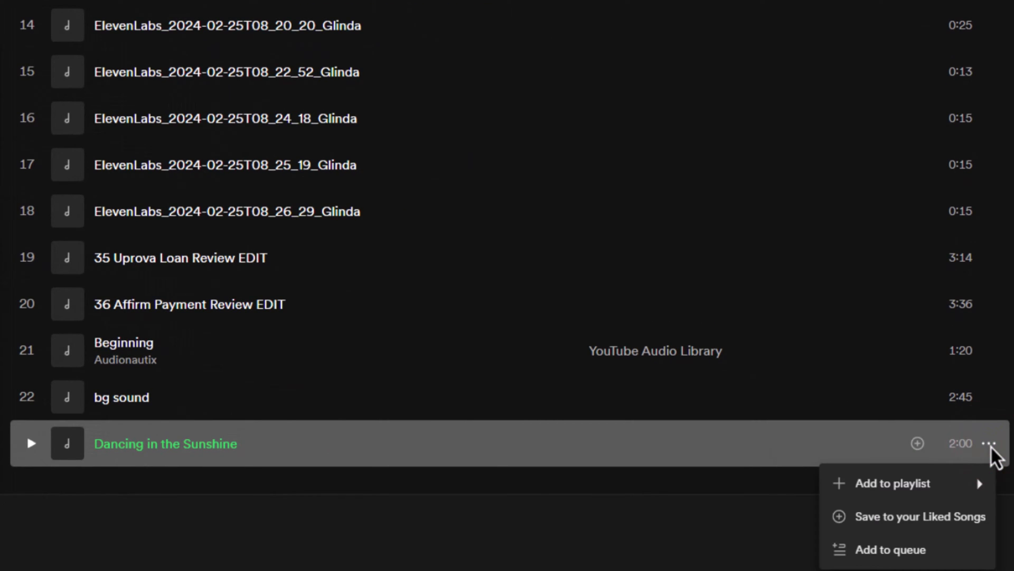
mouse_move(912, 485)
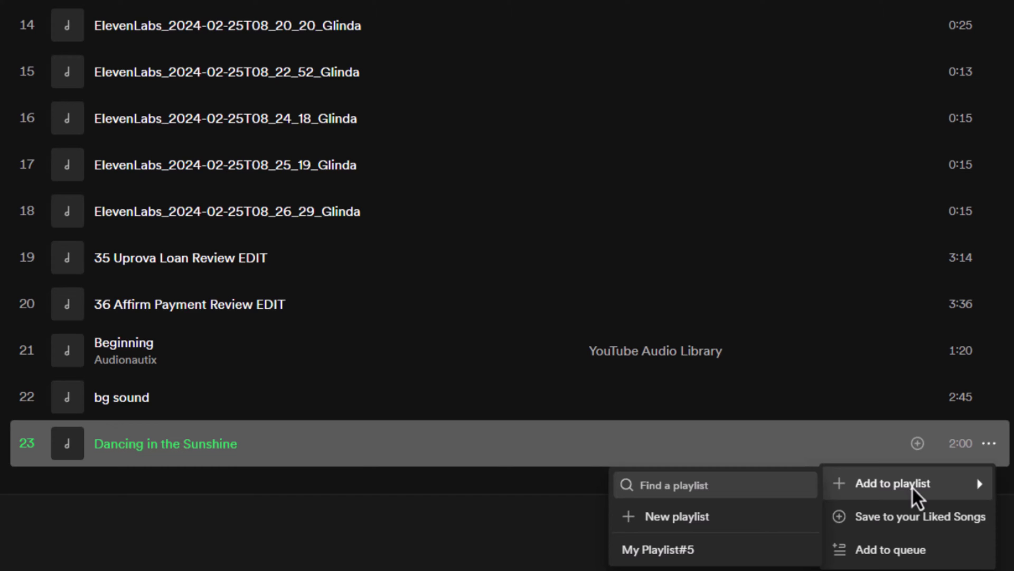
left_click(662, 551)
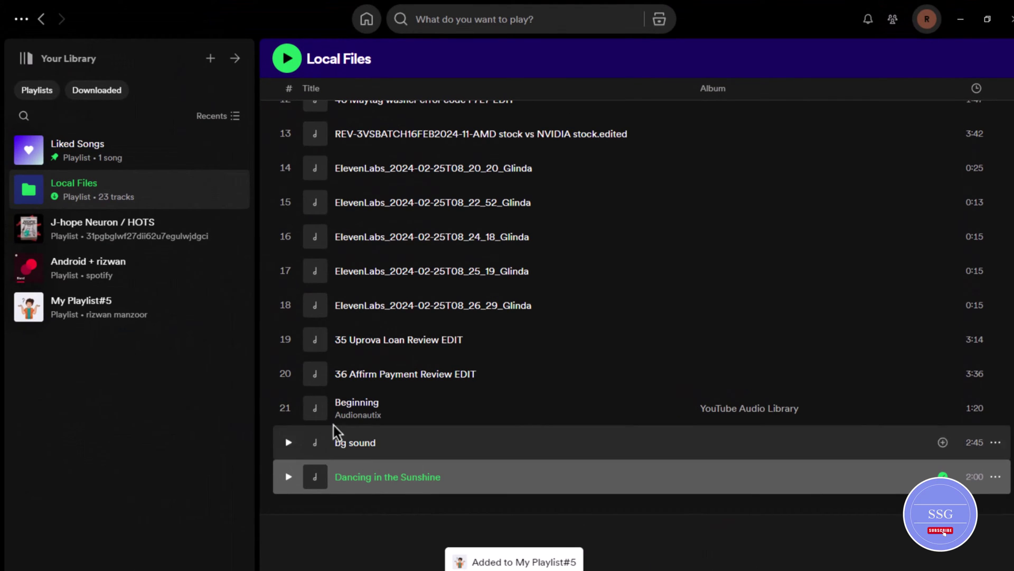
Step: Scroll through My Playlist#5, where 'Dancing in the Sunshine' sits as song 12
left_click(122, 309)
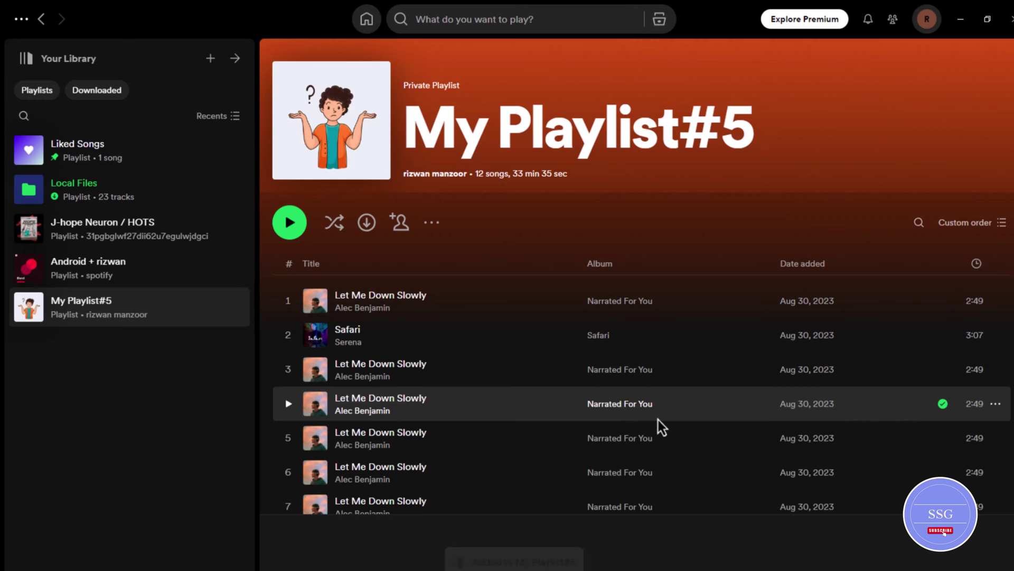
scroll(658, 420, "down", 1)
scroll(659, 420, "down", 4)
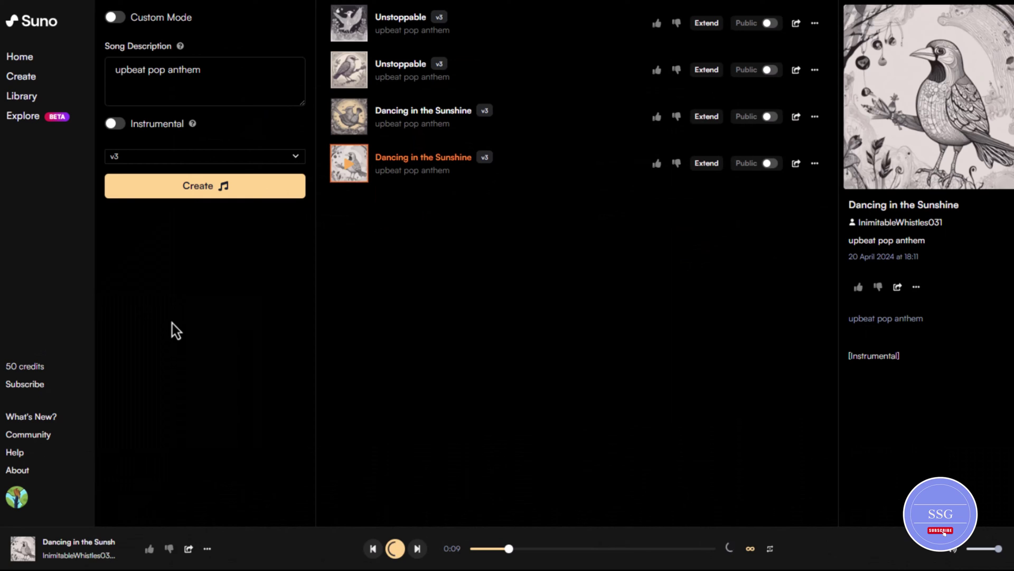
Step: Open Suno's Subscribe page and scroll through the free Basic, $8 Pro and $24 Premier plans
left_click(29, 385)
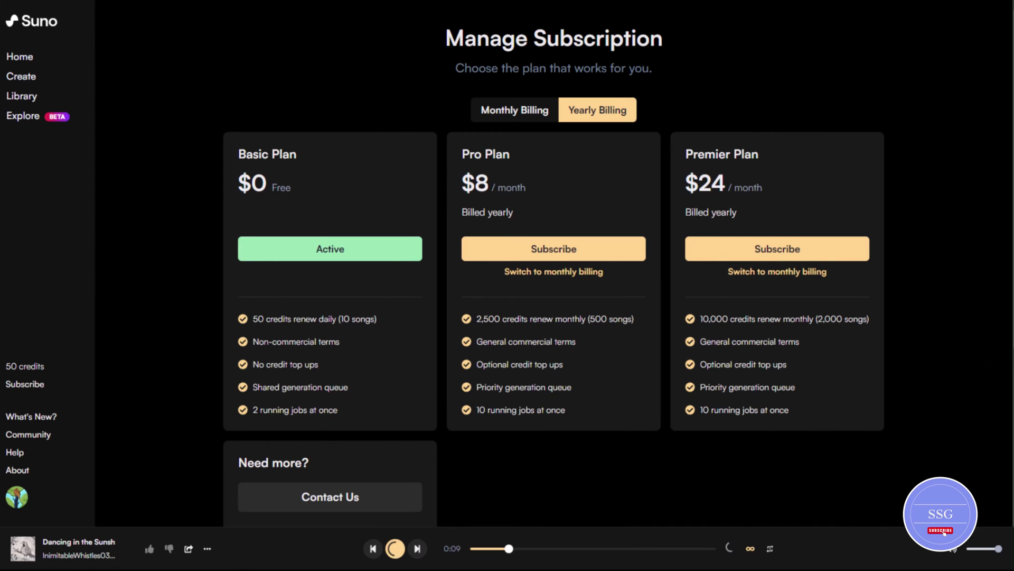
scroll(553, 264, "down", 1)
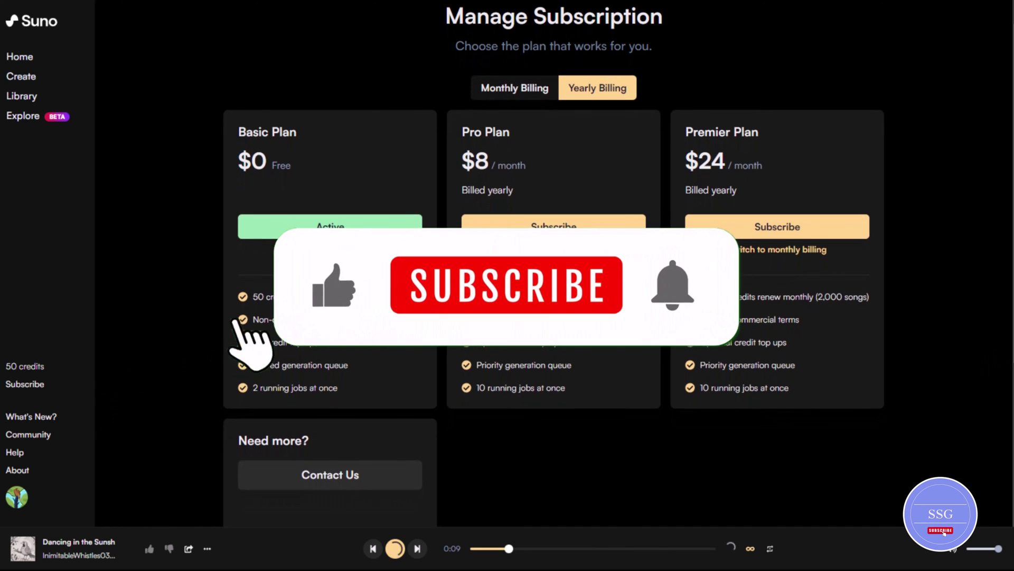
scroll(554, 238, "down", 1)
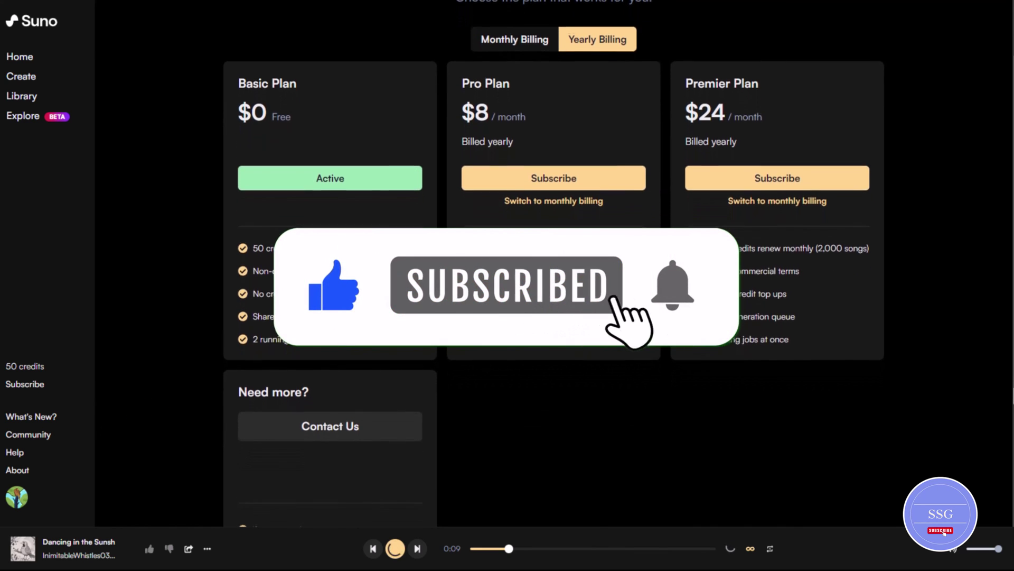